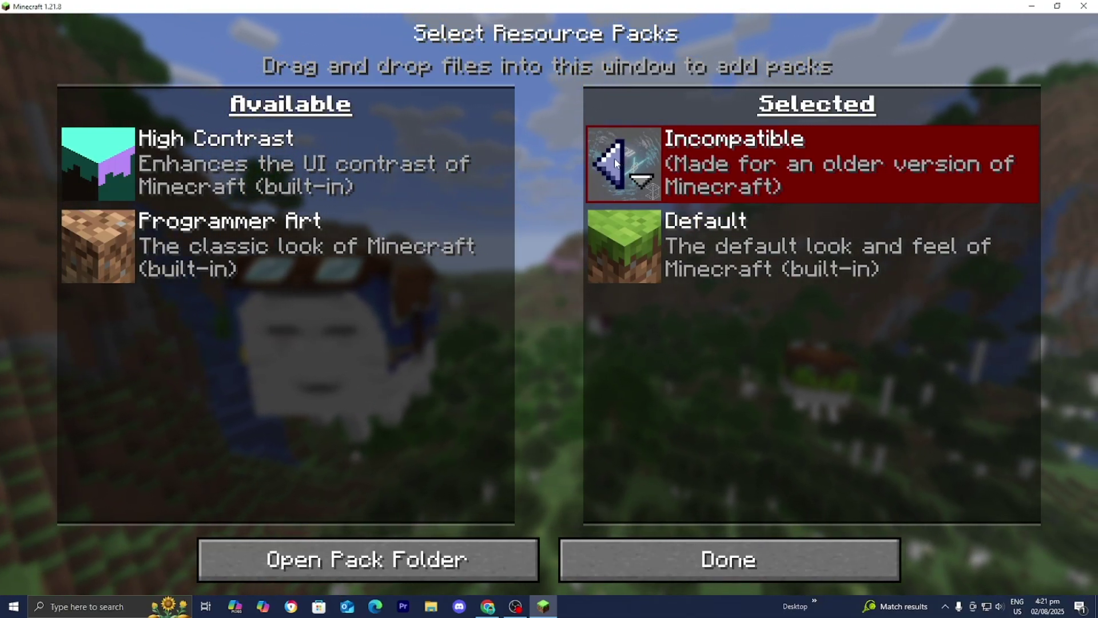
Remove the incompatible Optimum Realism pack from the selected resource packs and open the pack folder
left_click(614, 163)
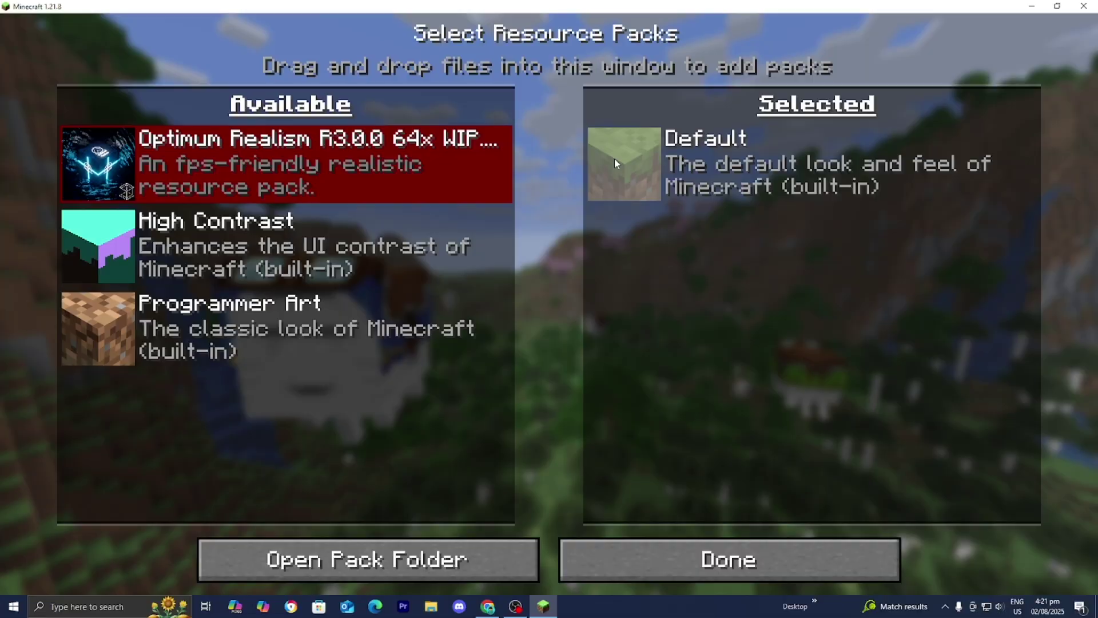
left_click(462, 545)
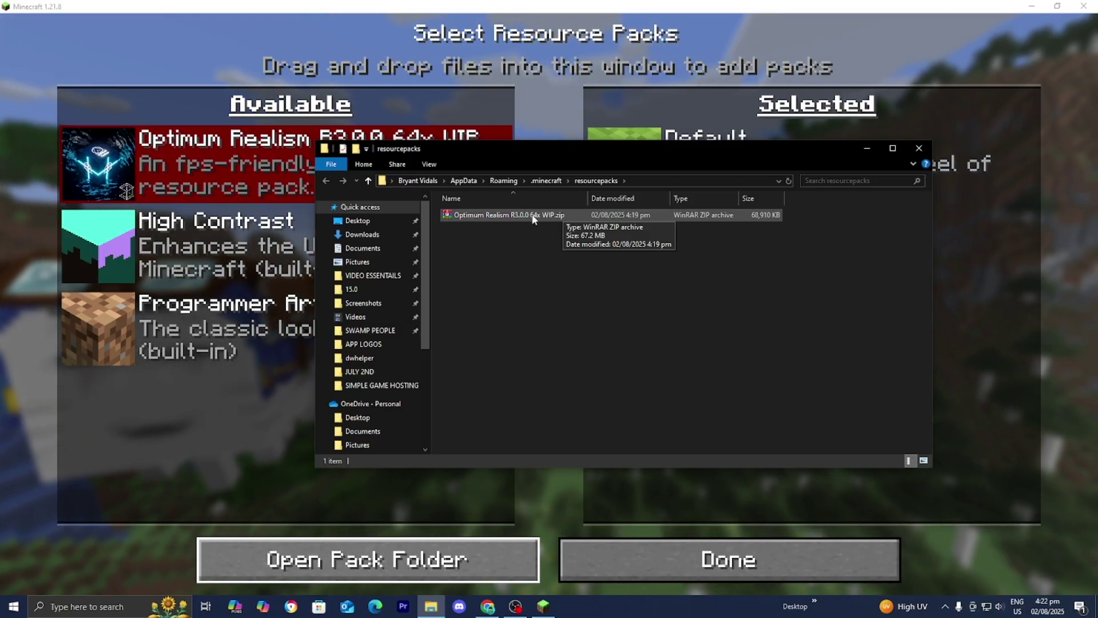
Open the Optimum Realism R3.0.0 64x WIP.zip archive in WinRAR, dismiss the trial notice and open pack.mcmeta
double_click(486, 215)
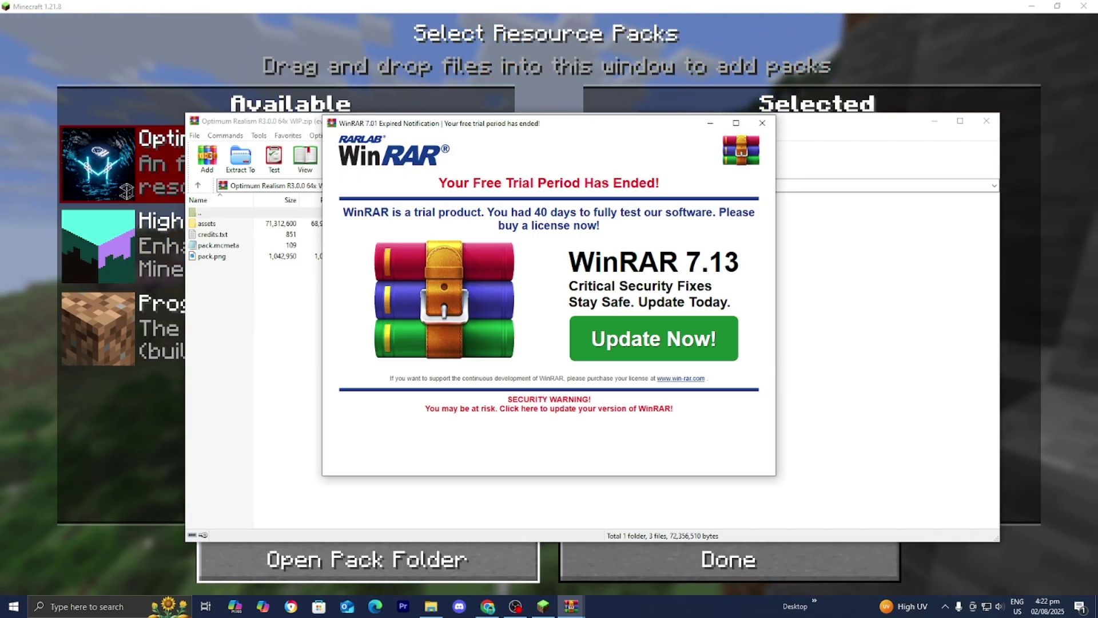
left_click(764, 124)
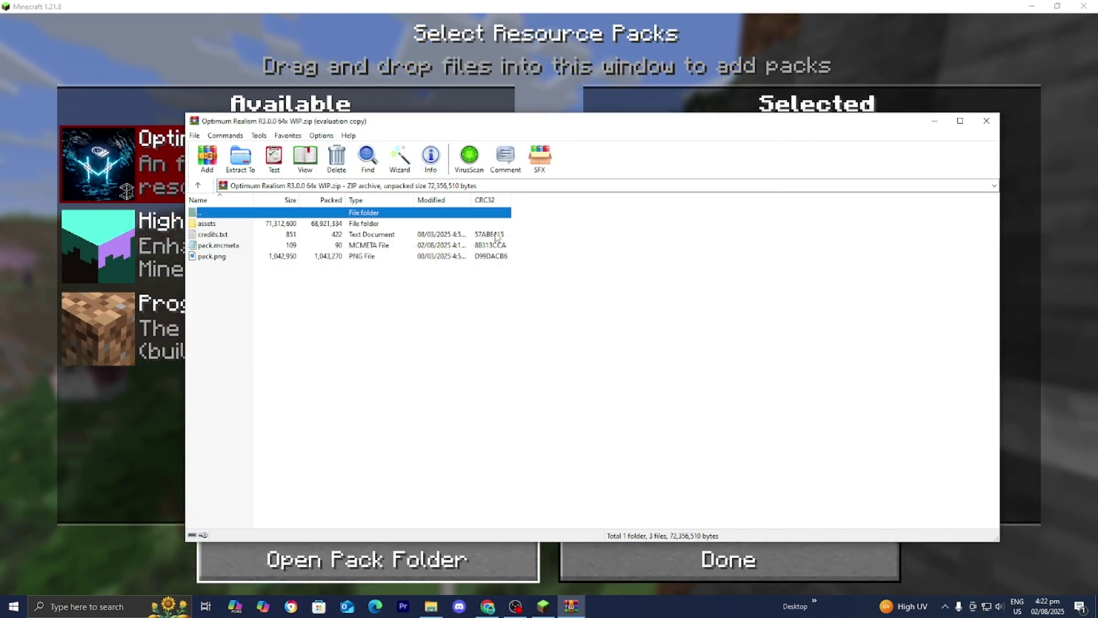
left_click(423, 369)
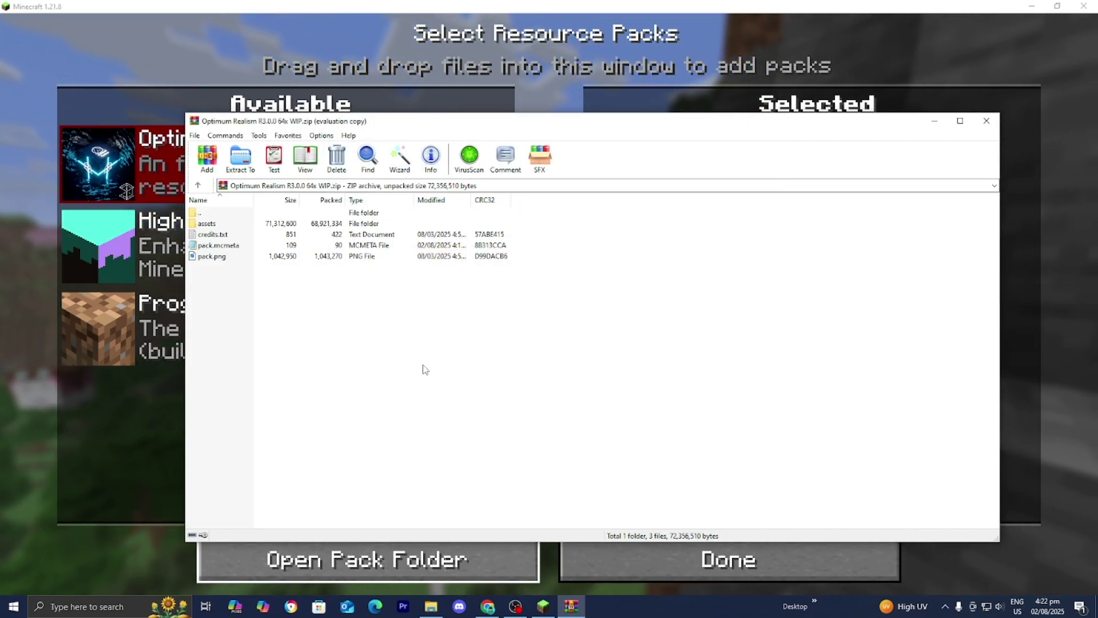
left_click(237, 250)
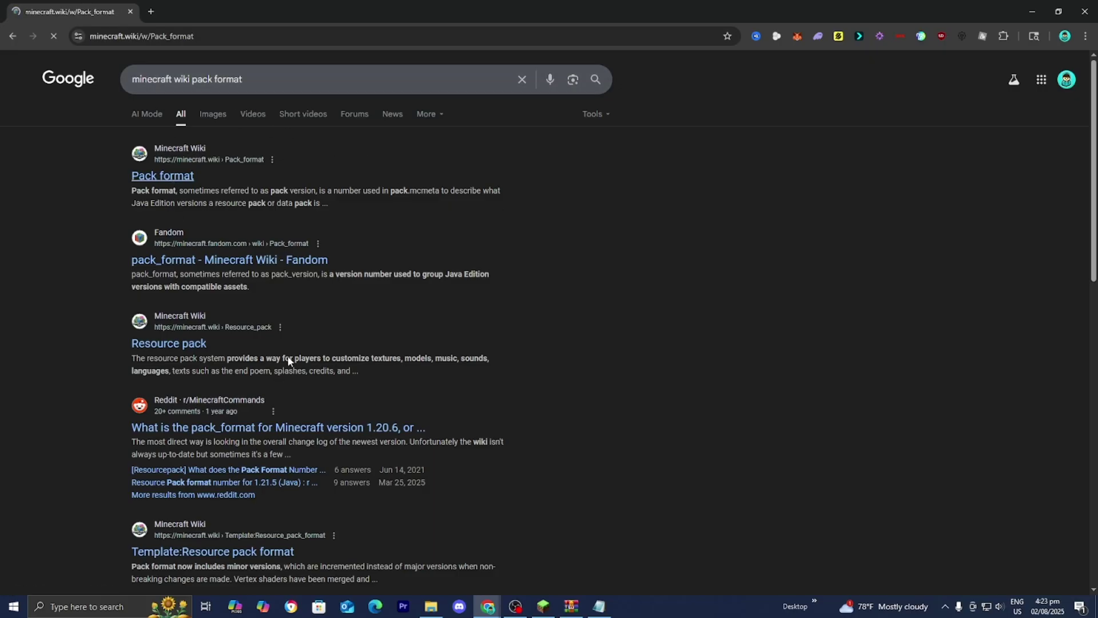
Find the resource pack format value for release 1.21.7 – 1.21.8 on the Minecraft Wiki's Pack format page and copy it
scroll(343, 343, "down", 20)
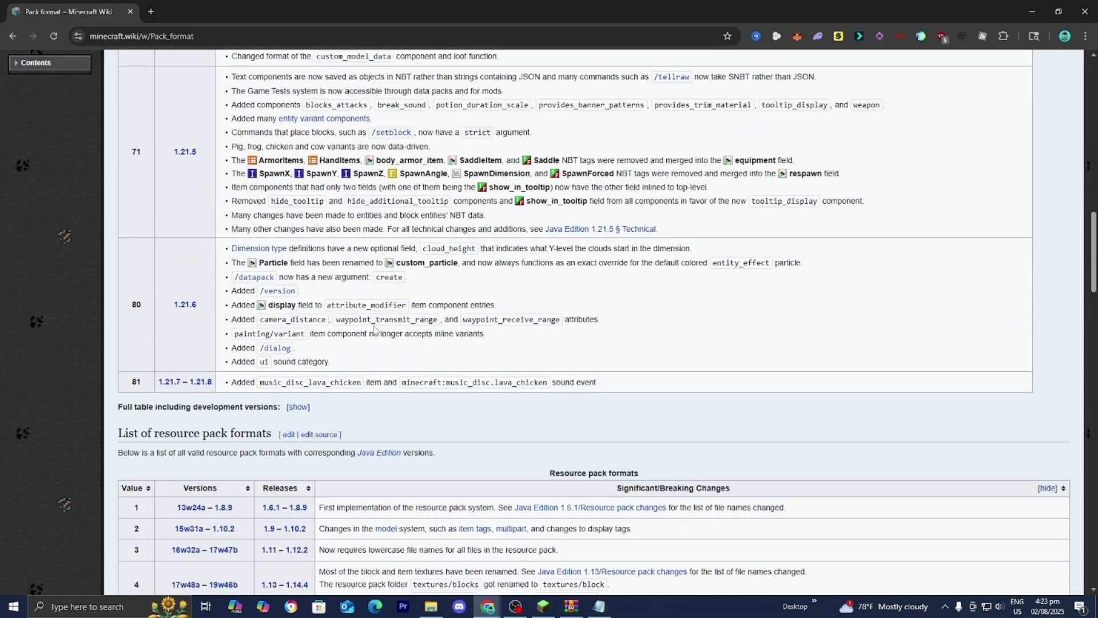
scroll(375, 330, "down", 9)
scroll(286, 286, "up", 4)
scroll(222, 266, "down", 6)
scroll(221, 266, "down", 6)
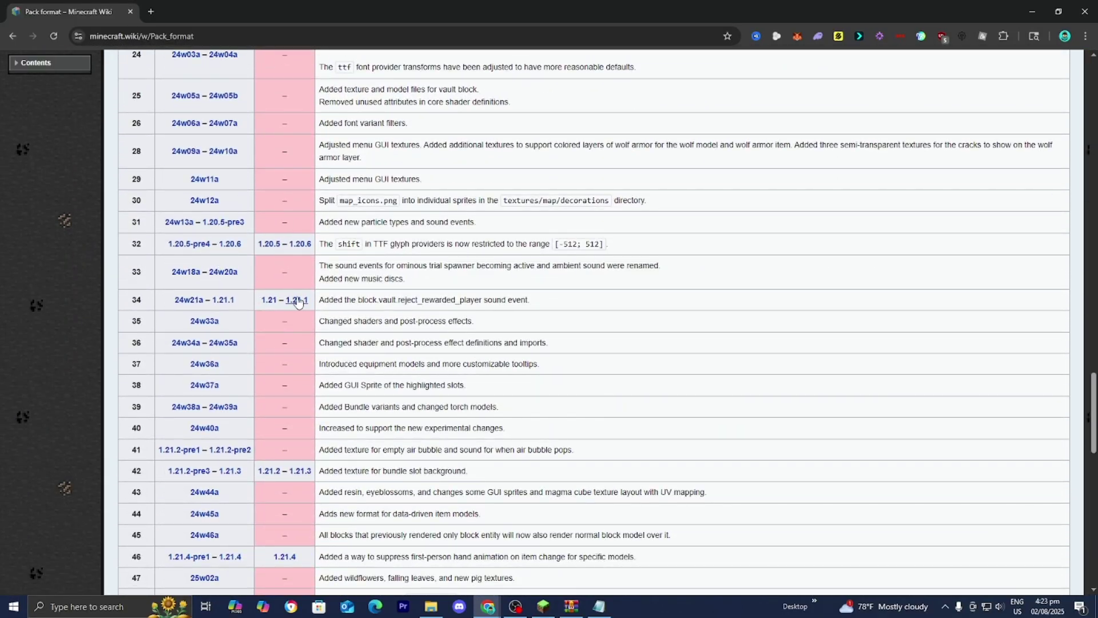
scroll(298, 308, "down", 10)
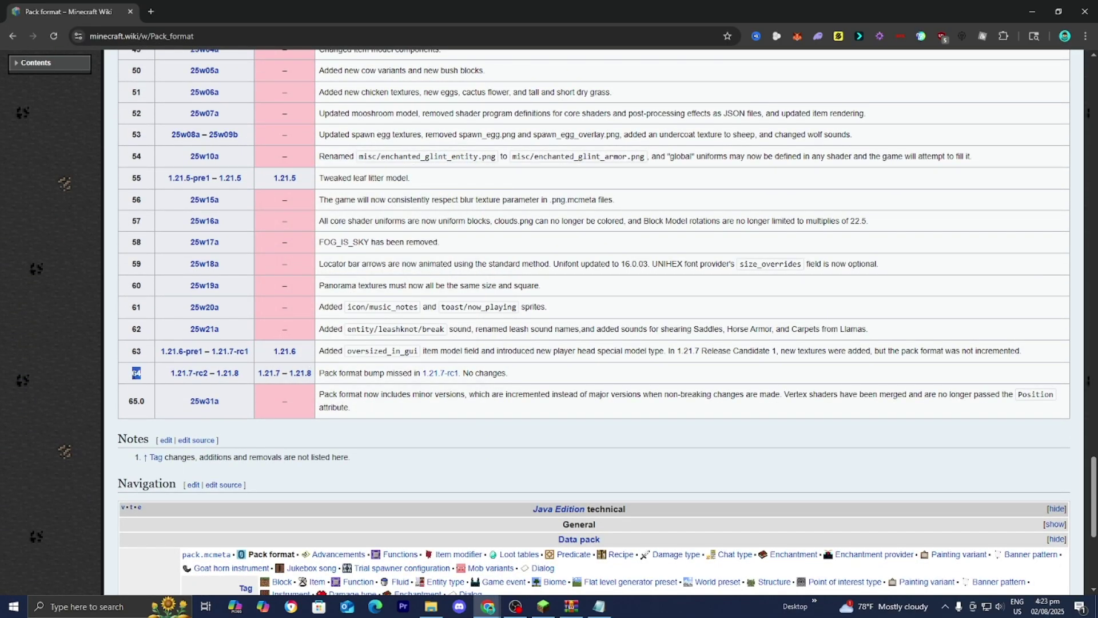
right_click(132, 370)
left_click(343, 437)
Set pack_format to 64 in pack.mcmeta, save the file and update it in the archive
left_click(596, 608)
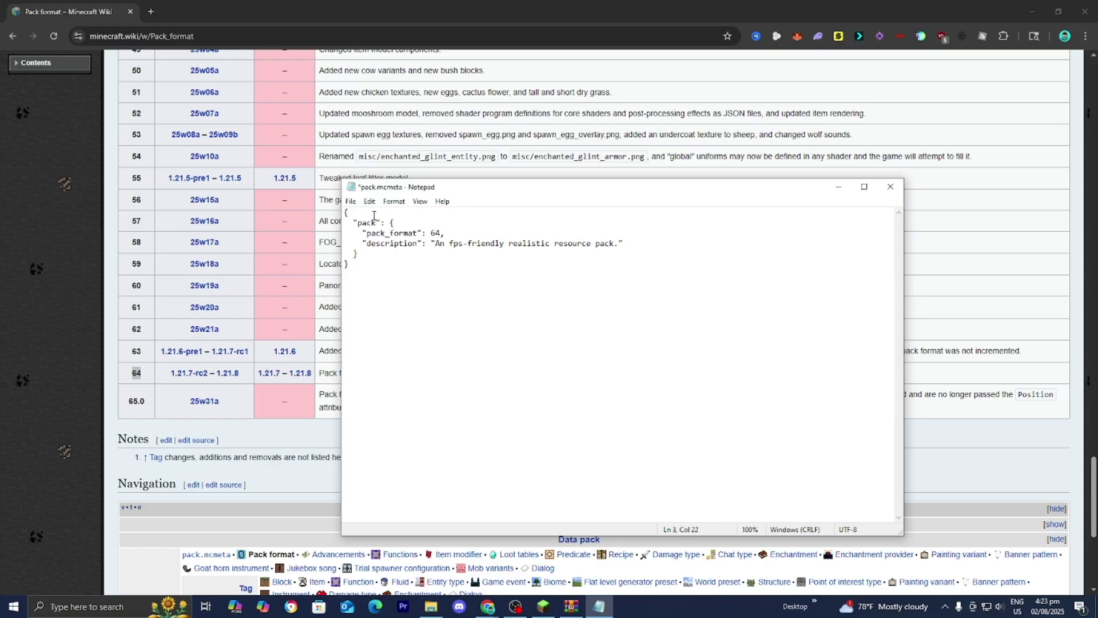
left_click(349, 202)
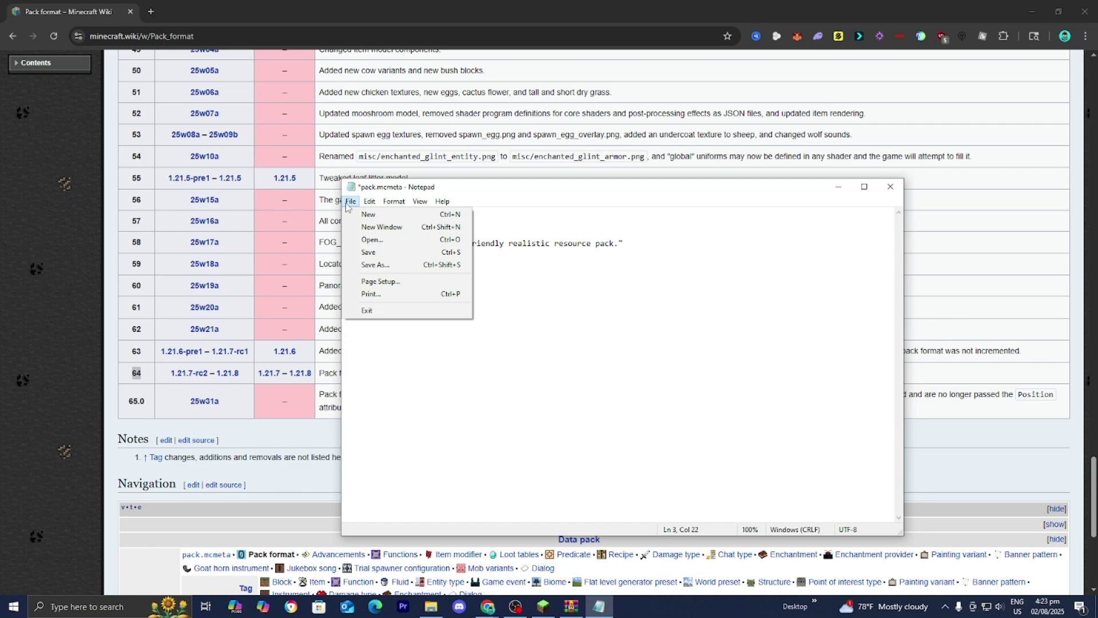
left_click(378, 251)
left_click(893, 184)
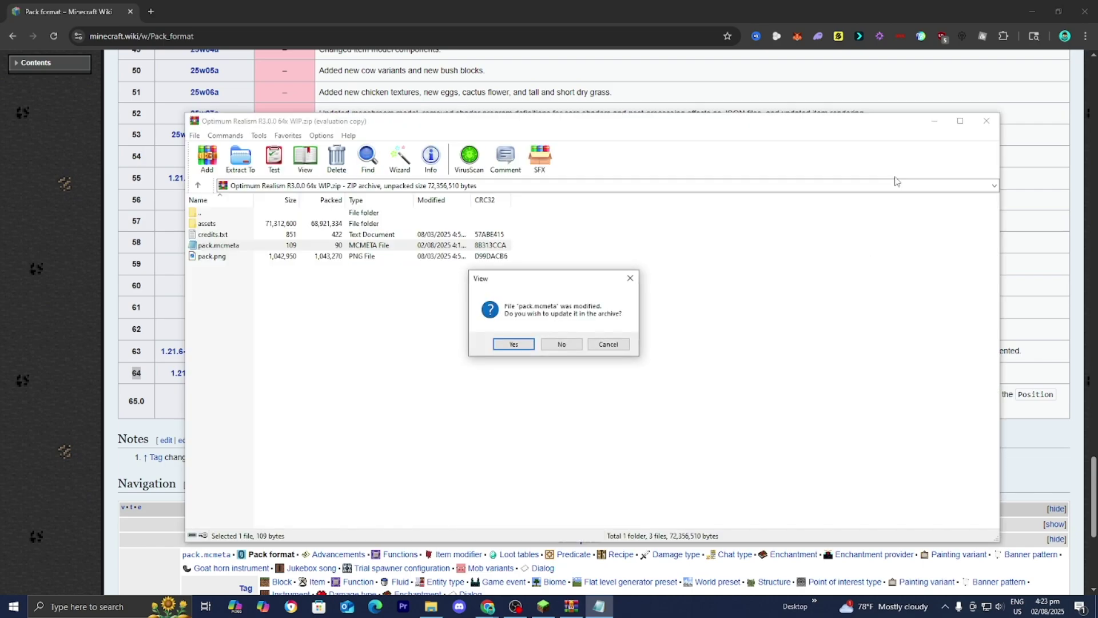
left_click(513, 344)
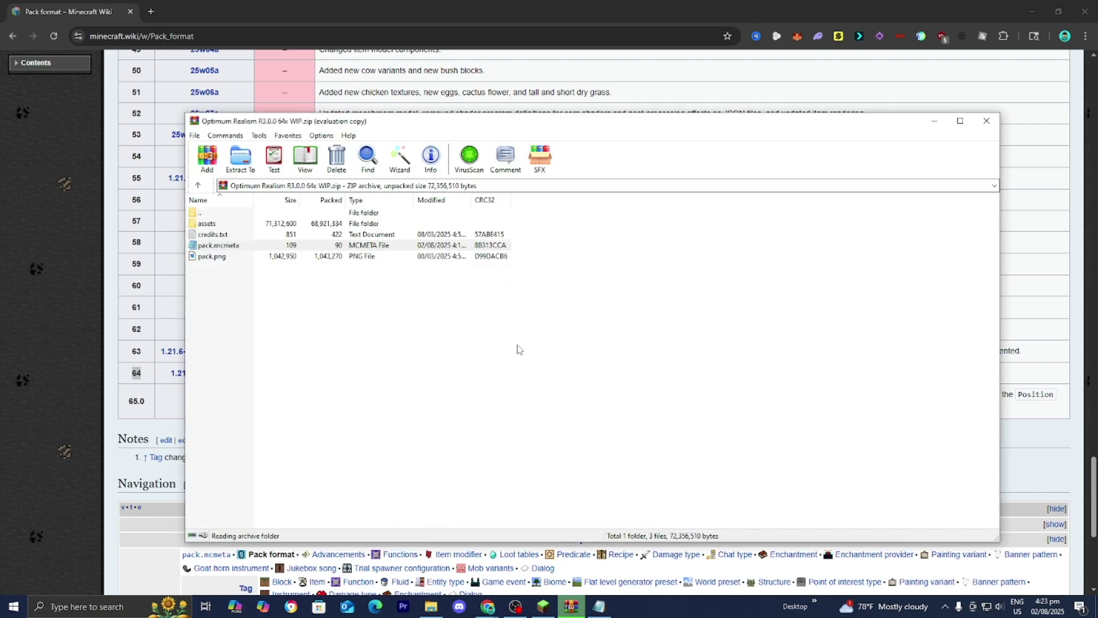
Close the archive, text file, wiki and pack folder windows, and add the Optimum Realism pack to Minecraft's selected resource packs
left_click(986, 121)
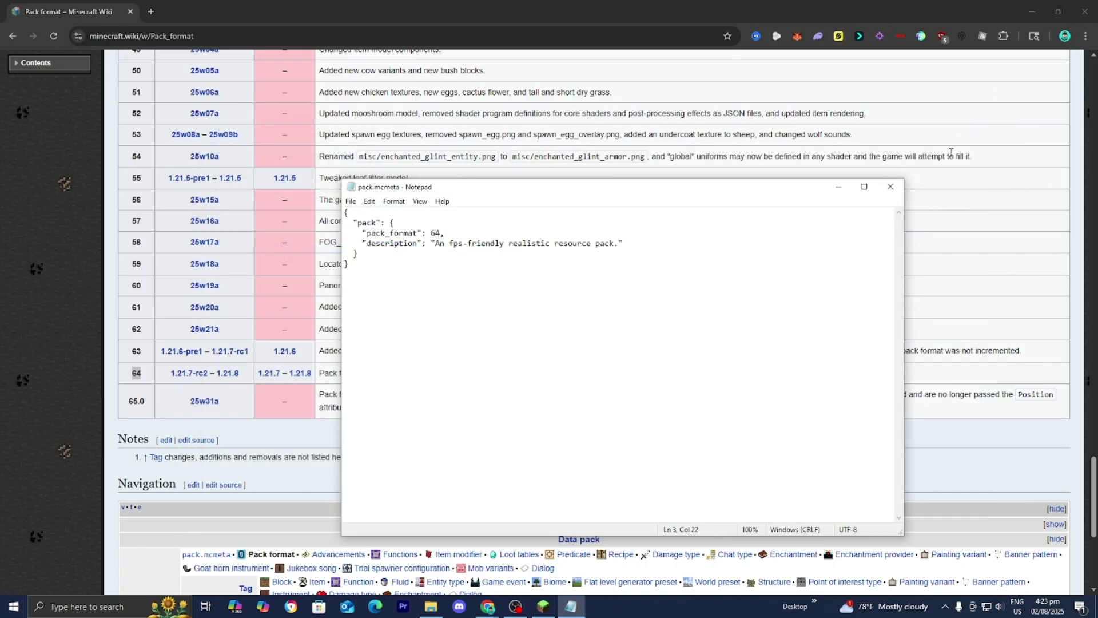
left_click(887, 186)
left_click(1082, 8)
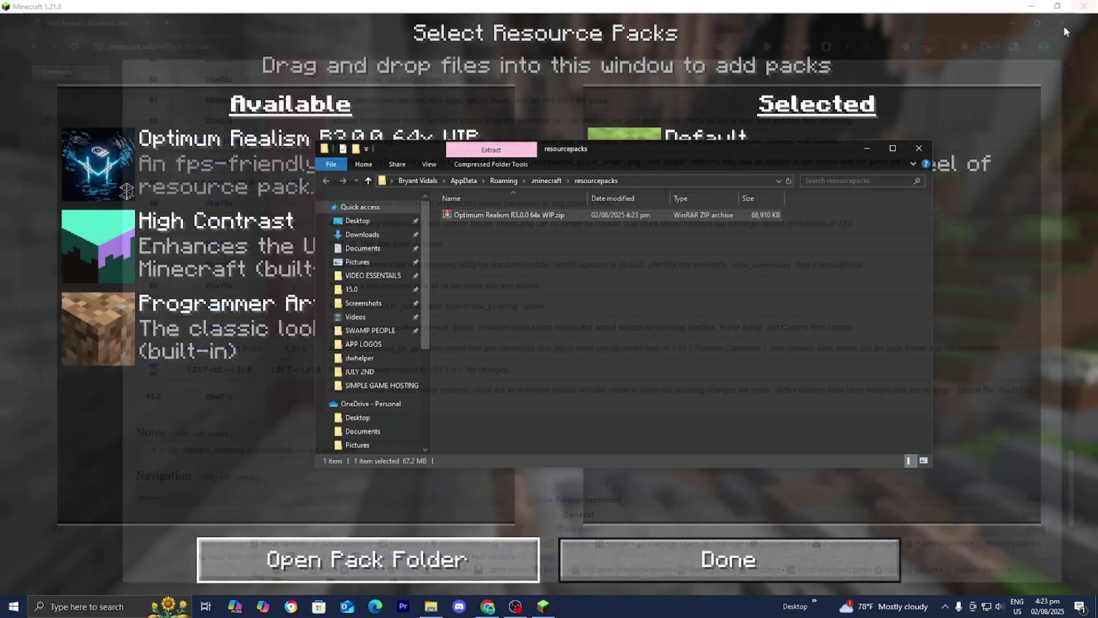
left_click(913, 150)
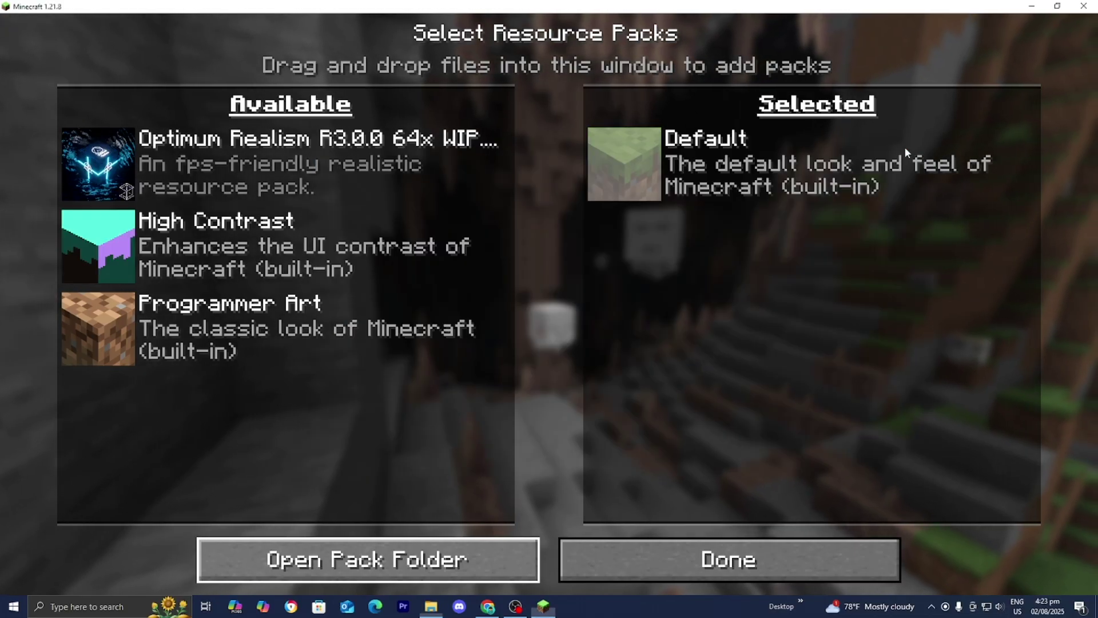
left_click(91, 167)
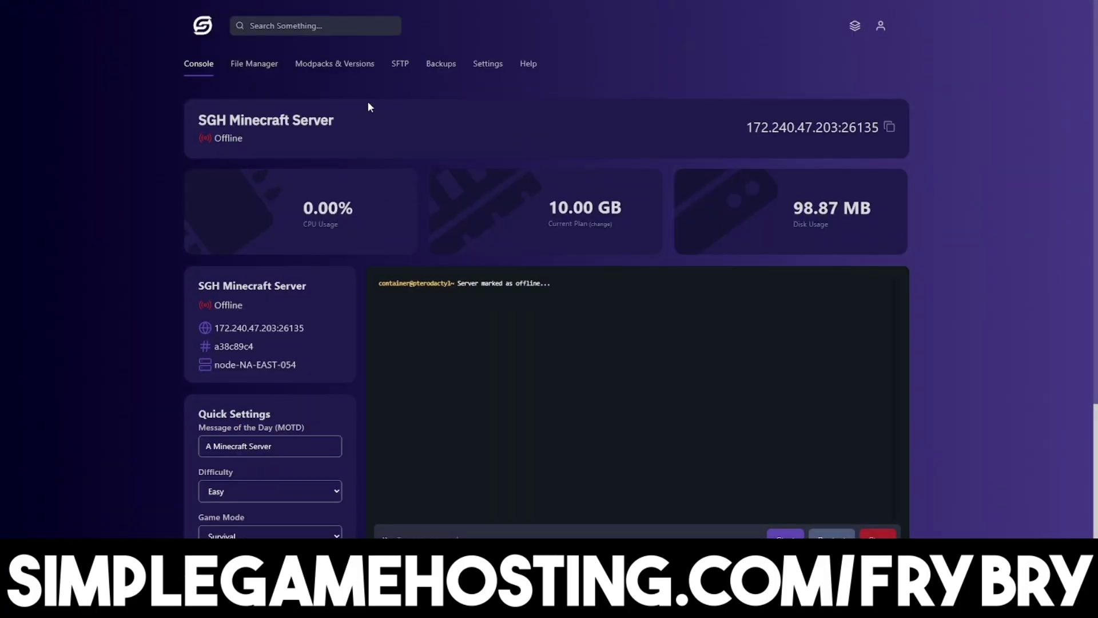
left_click(358, 77)
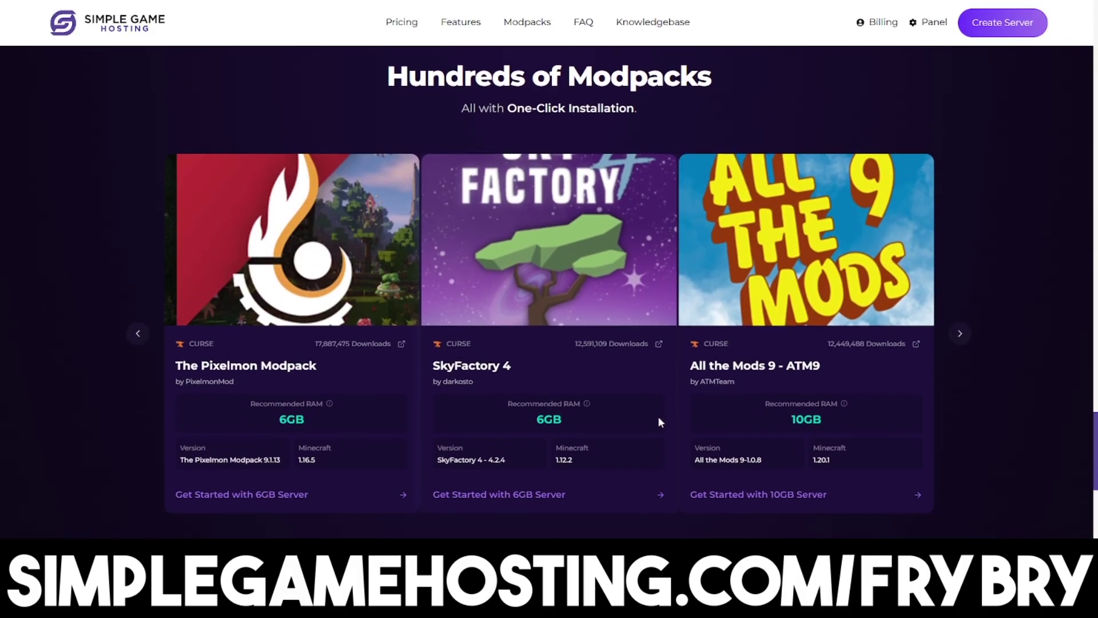
scroll(657, 433, "down", 1)
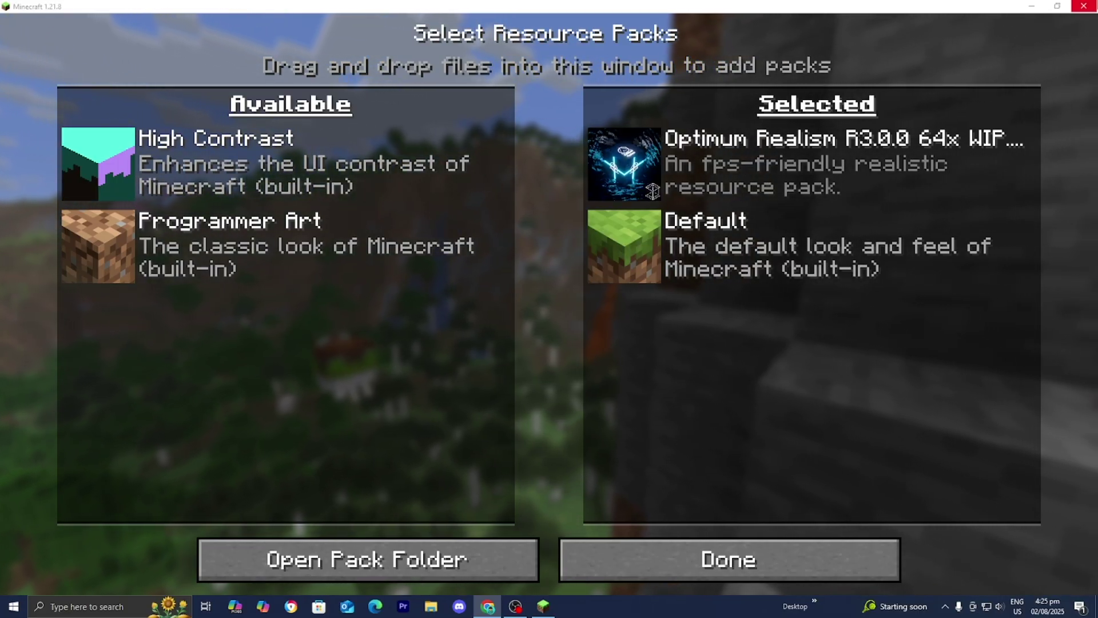
Close Minecraft, start the Minecraft Launcher and show the Java Edition installations
left_click(1084, 7)
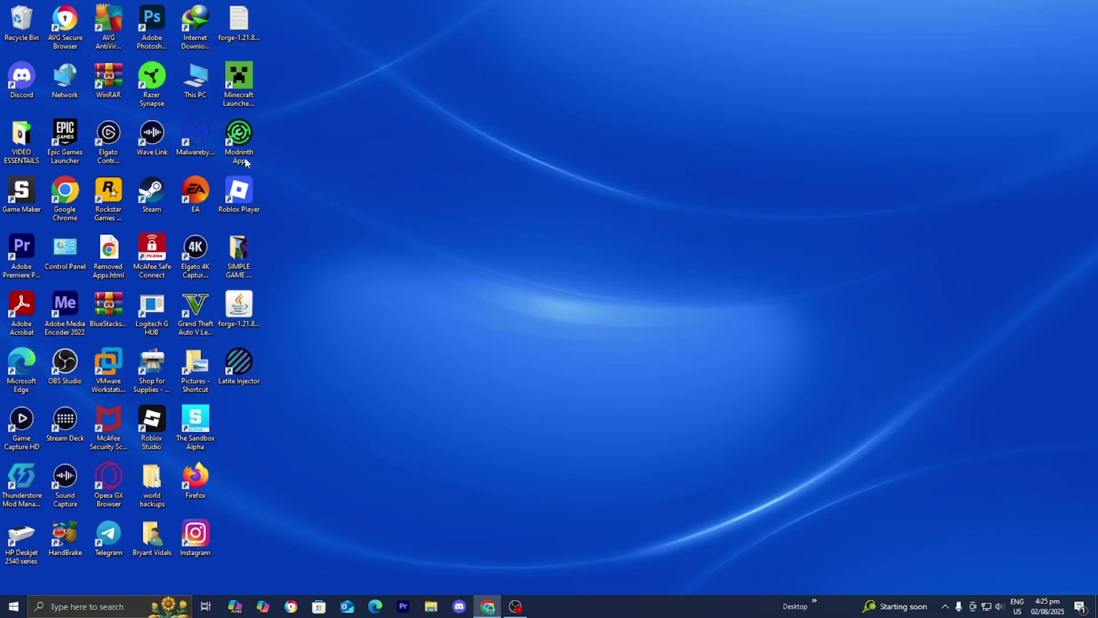
double_click(247, 103)
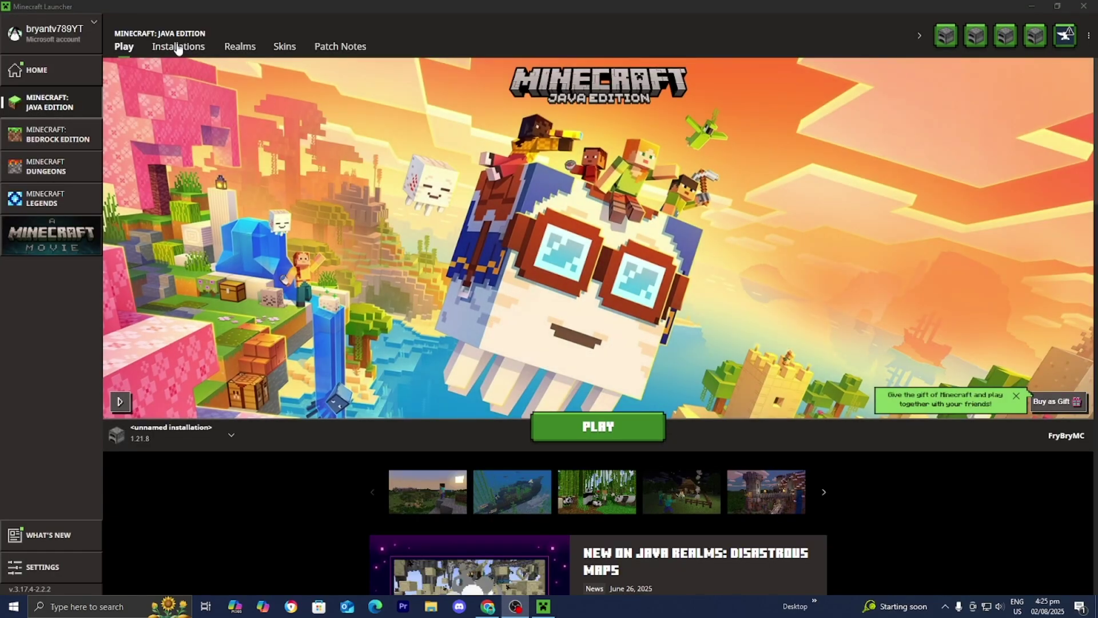
left_click(179, 49)
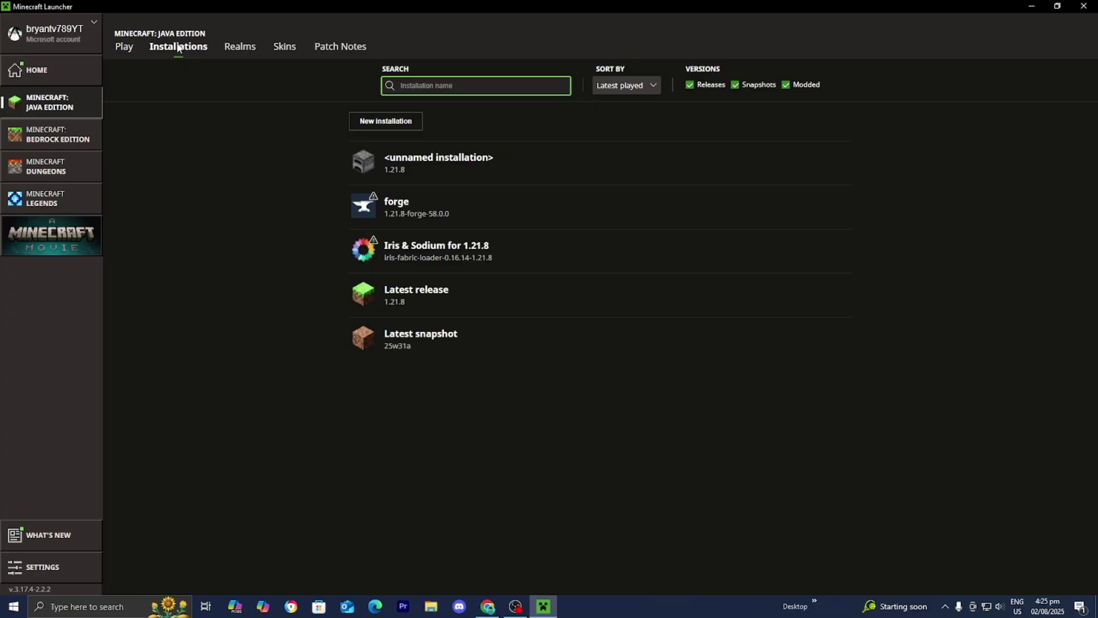
Examine the game versions offered for a new installation, and cancel without creating one
left_click(378, 132)
left_click(503, 174)
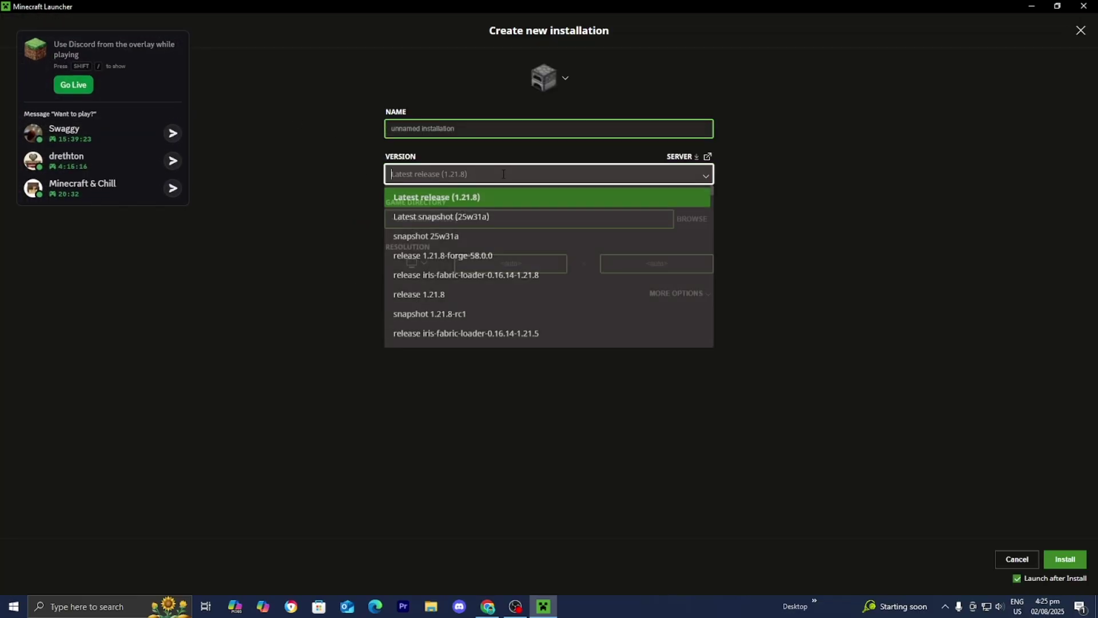
scroll(572, 298, "down", 10)
scroll(578, 293, "down", 12)
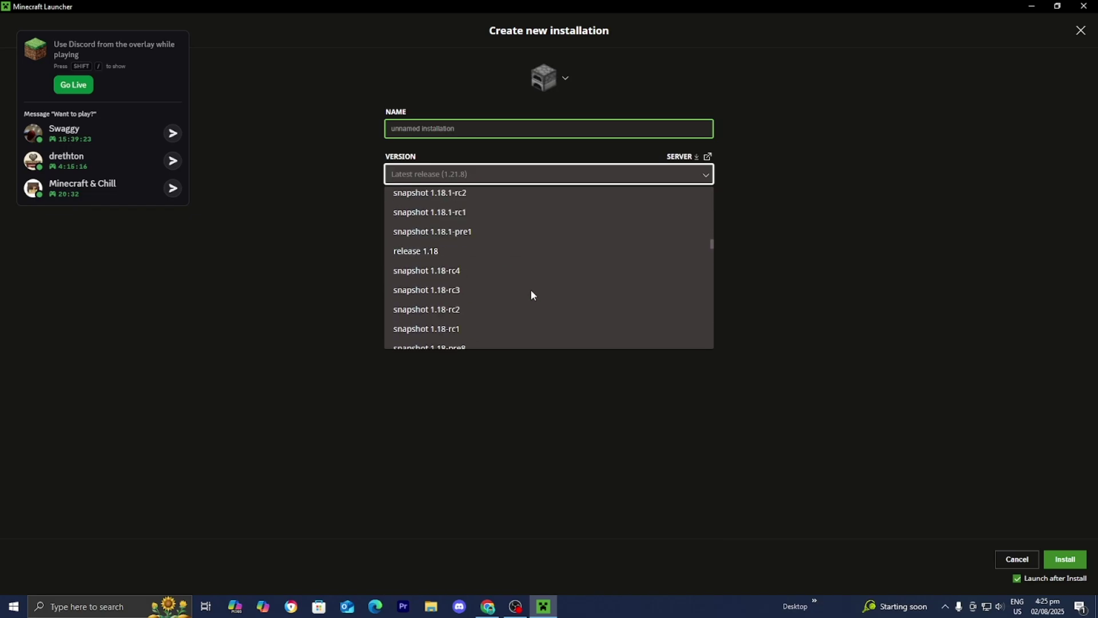
scroll(531, 296, "down", 20)
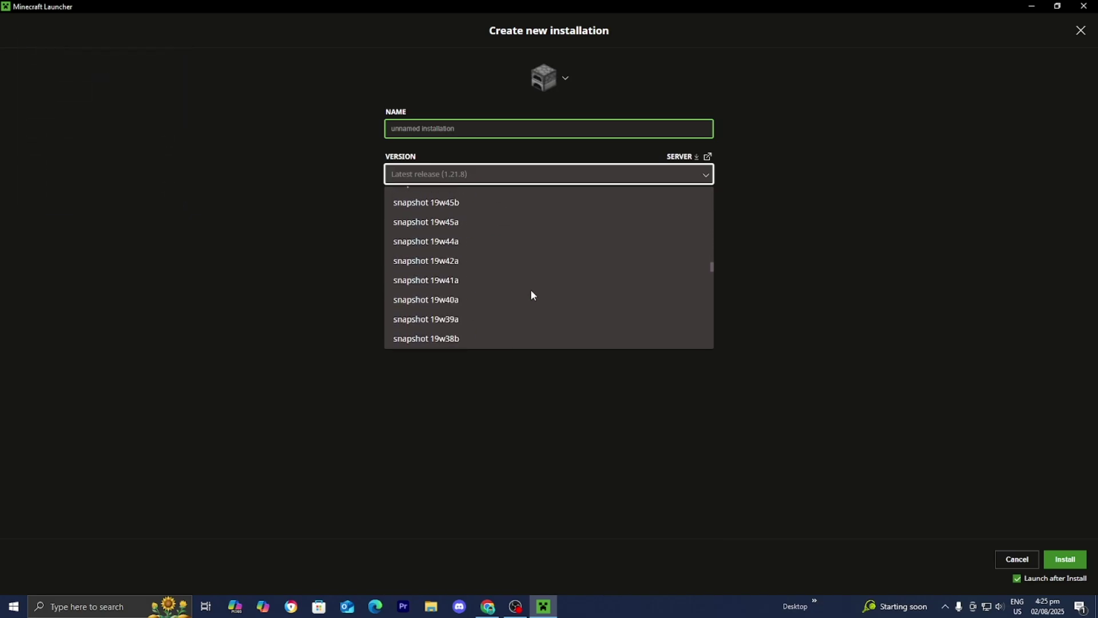
scroll(530, 295, "up", 10)
left_click(1017, 559)
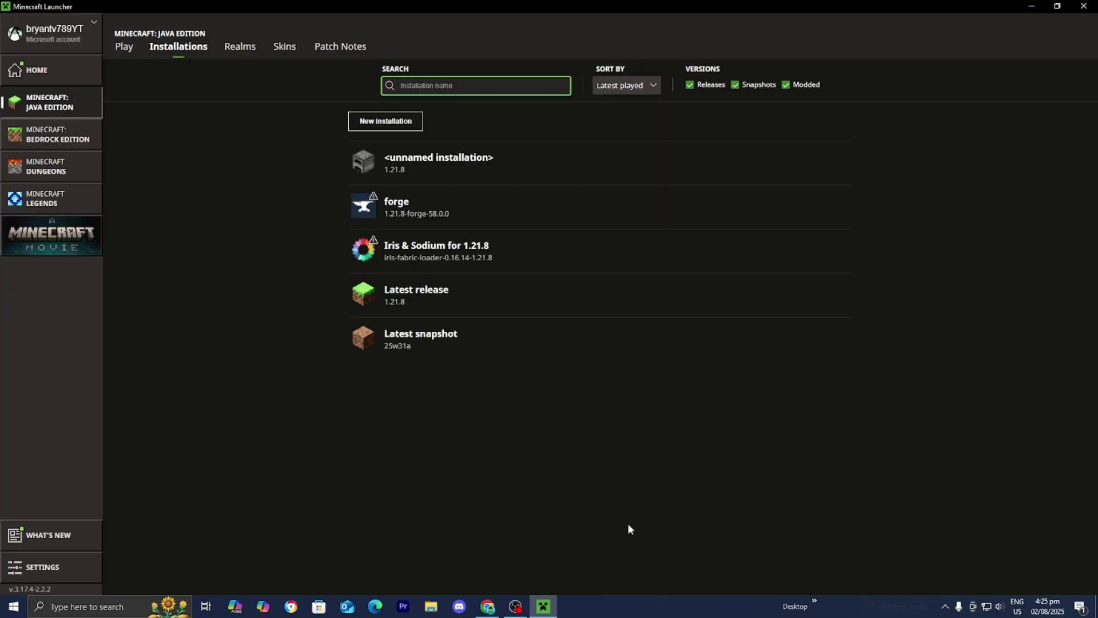
left_click(492, 602)
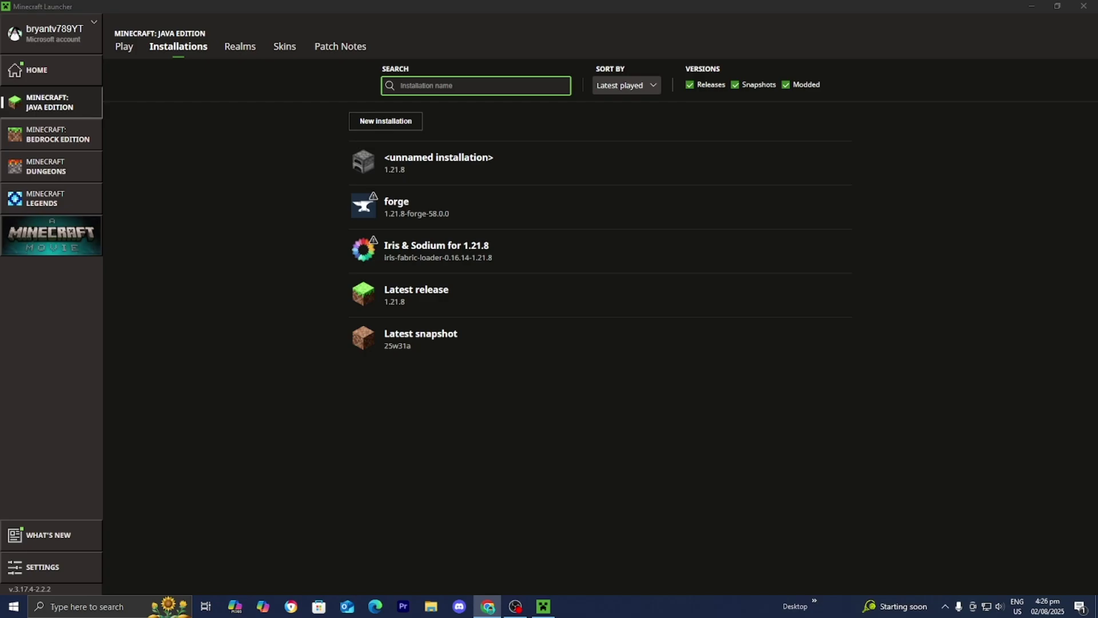
key("alt+Tab")
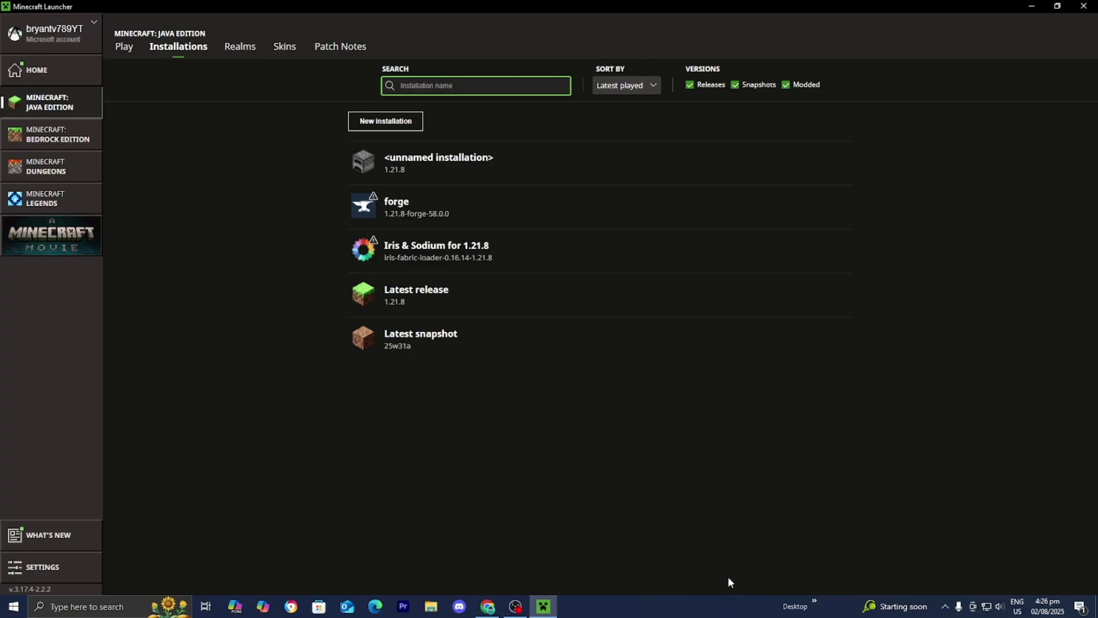